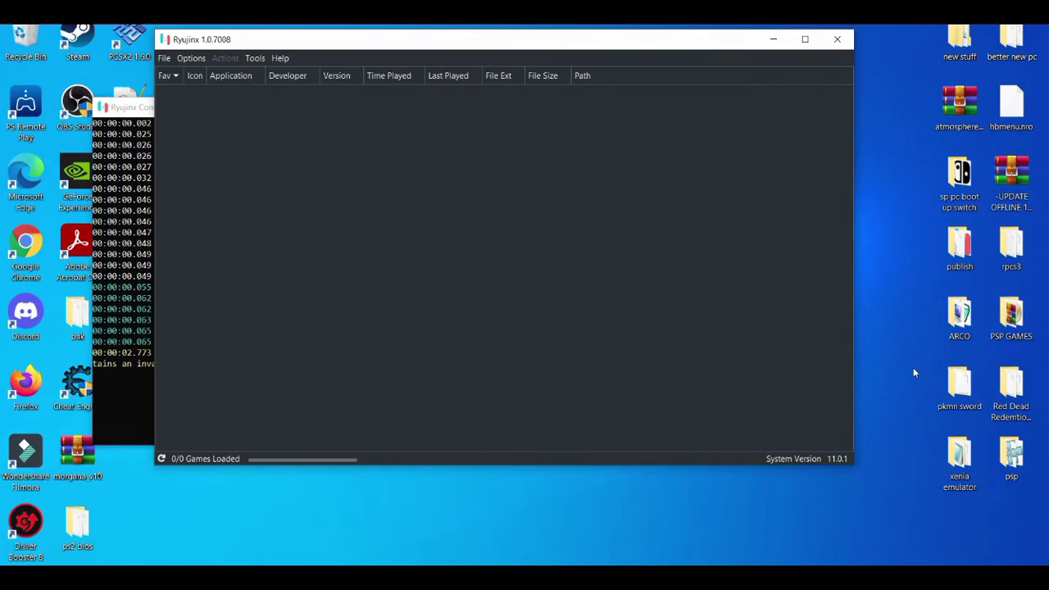
Open Ryujinx Settings and browse the Input, System and Graphics pages (shader cache, Native resolution, 4:3).
left_click(195, 62)
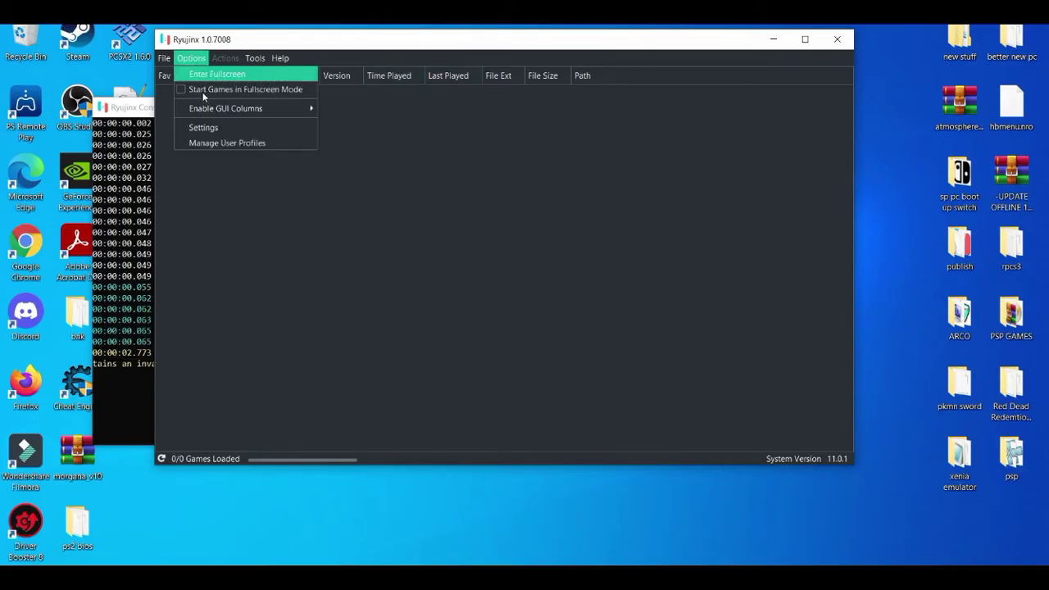
left_click(201, 129)
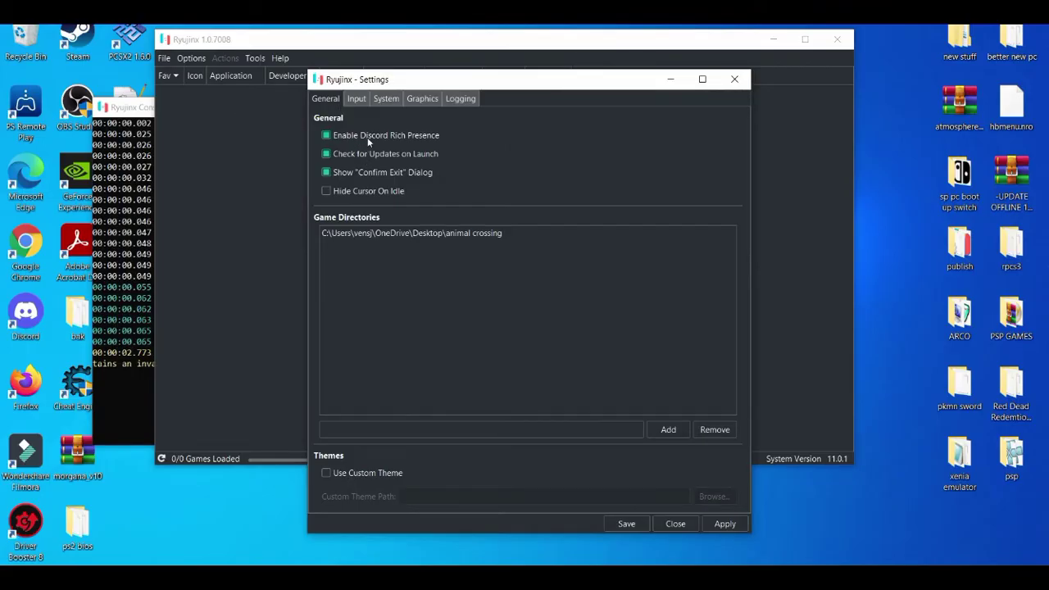
left_click(359, 100)
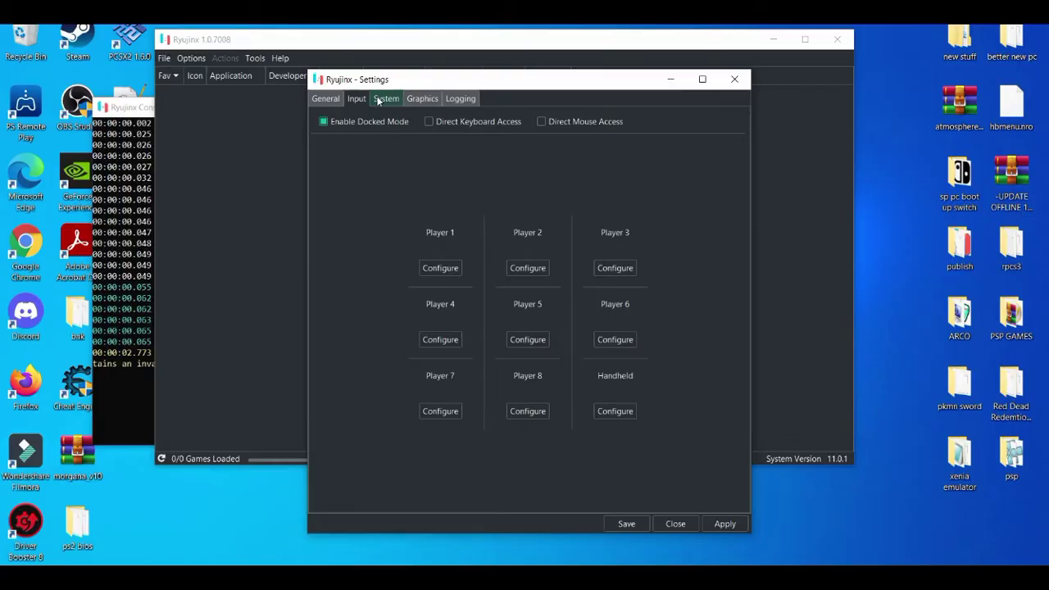
left_click(378, 99)
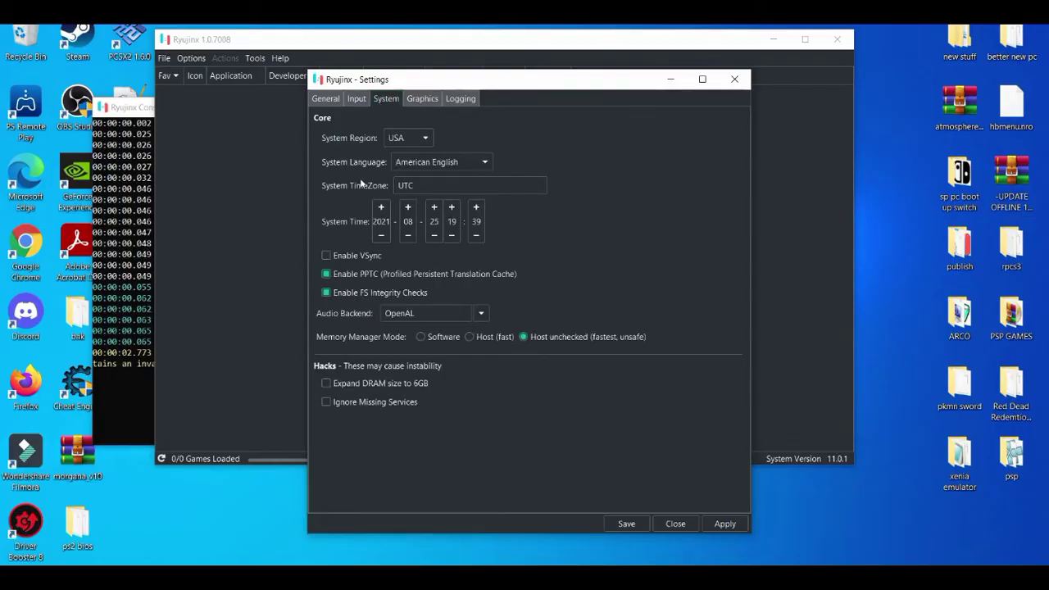
left_click(423, 101)
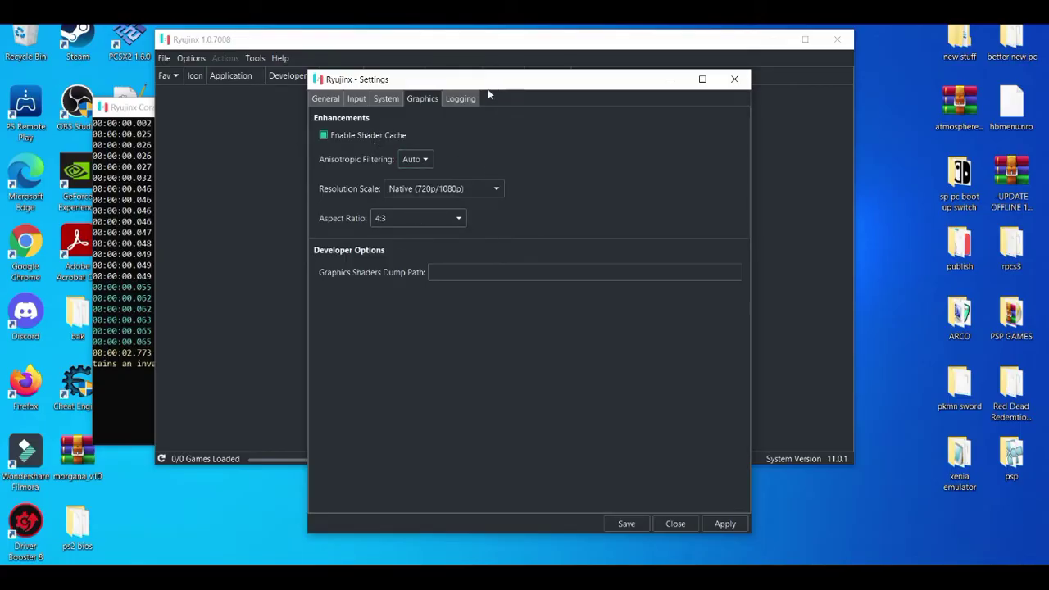
View the Logging options, then bring up the console log showing the invalid game_dirs warning.
left_click(462, 99)
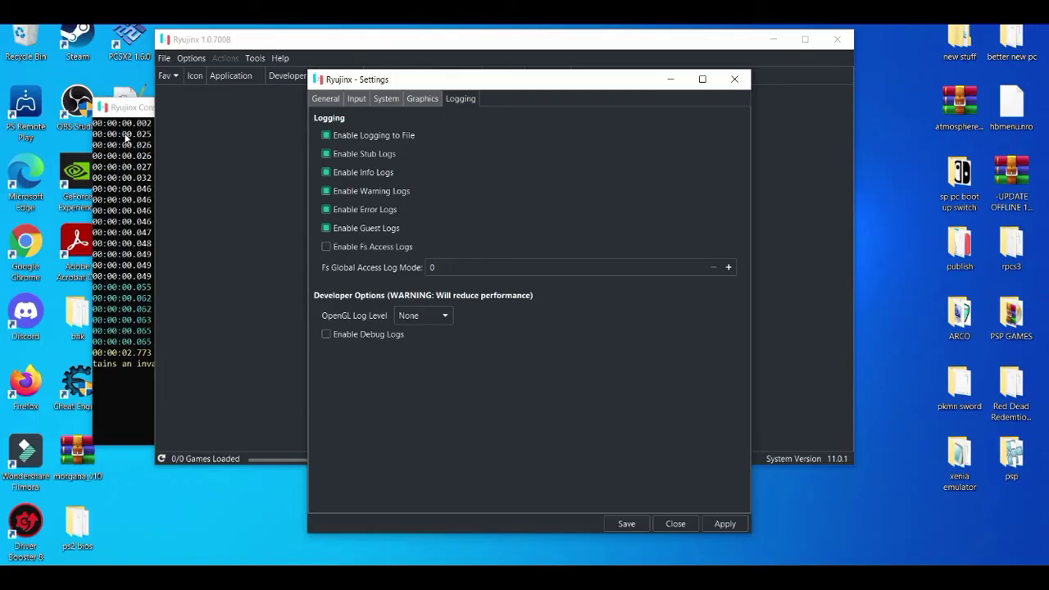
left_click(128, 108)
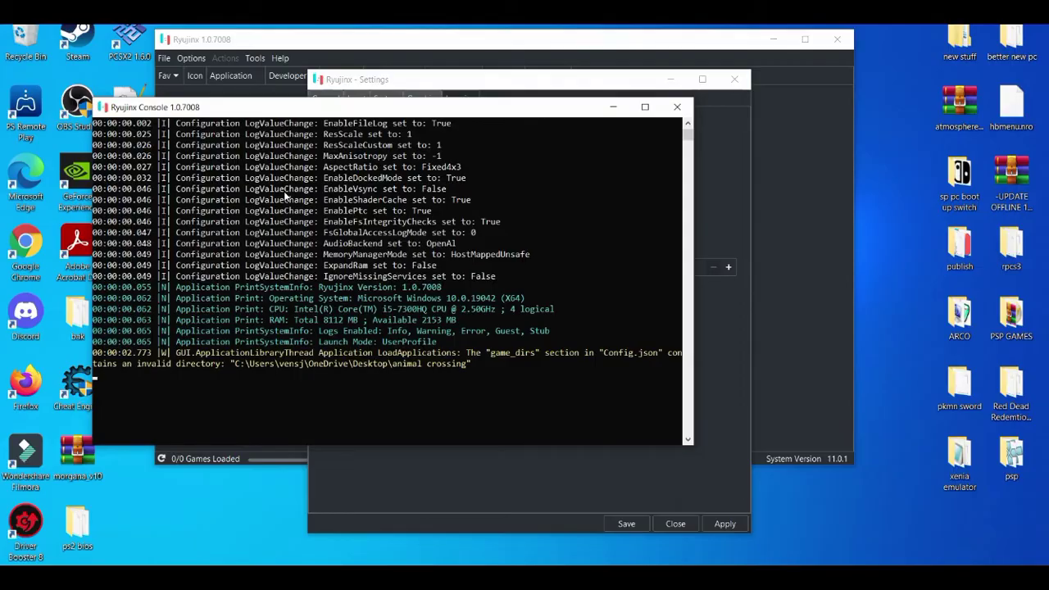
Minimize the console and save the settings with file, stub, info, warning, error and guest logging enabled.
left_click(613, 107)
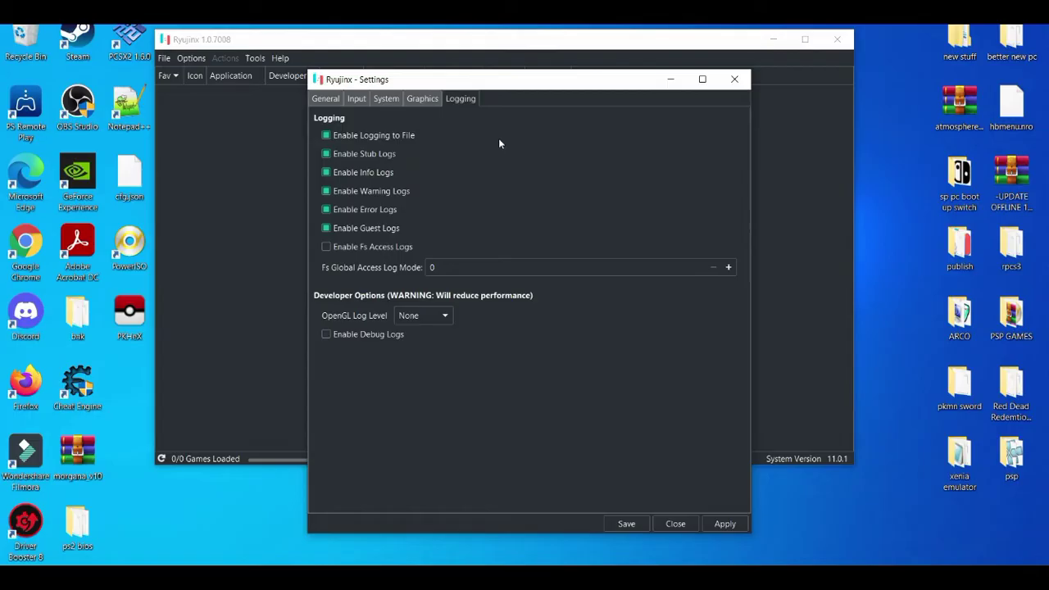
left_click(326, 98)
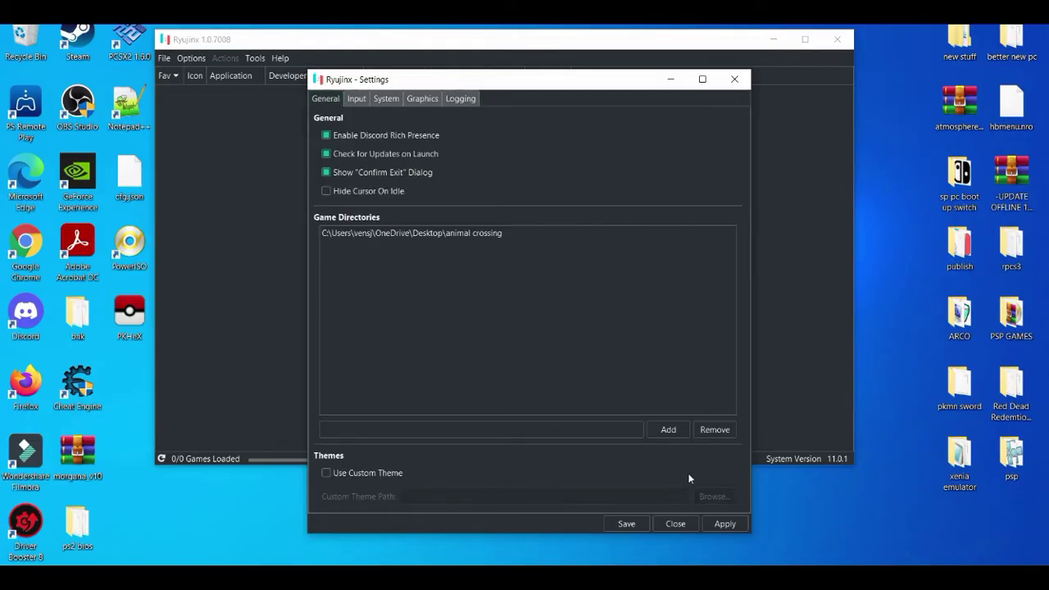
left_click(633, 524)
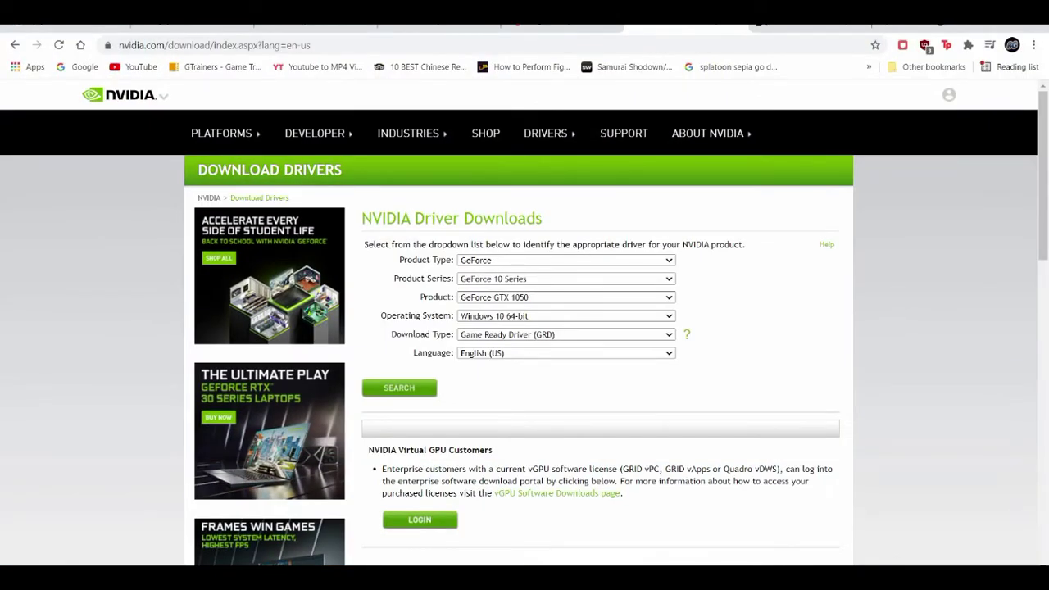
key("ctrl+Tab")
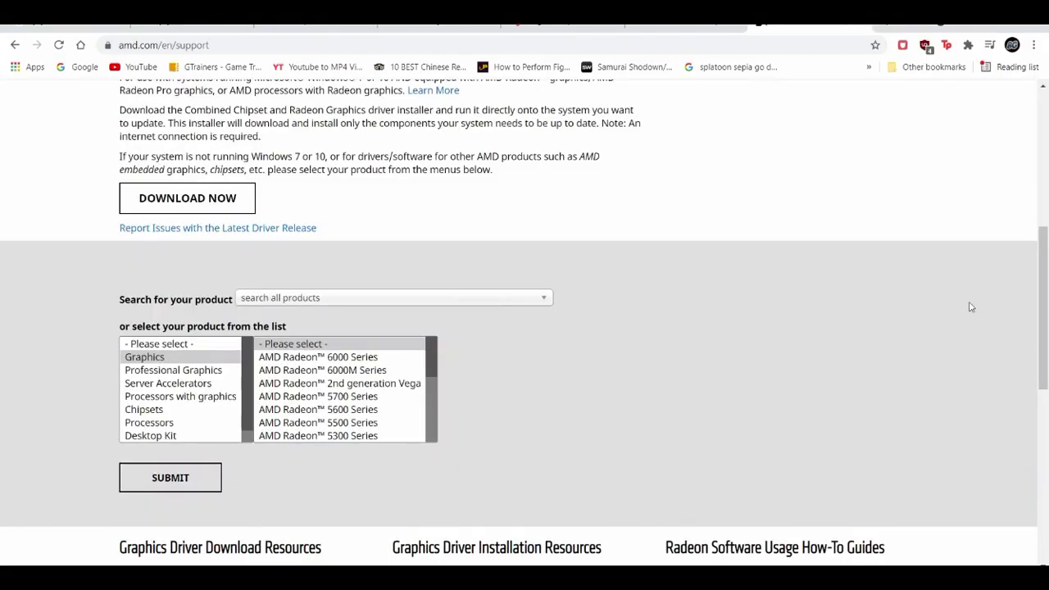
mouse_move(1043, 273)
left_mouse_down()
mouse_move(1043, 159)
mouse_move(1044, 255)
left_mouse_up()
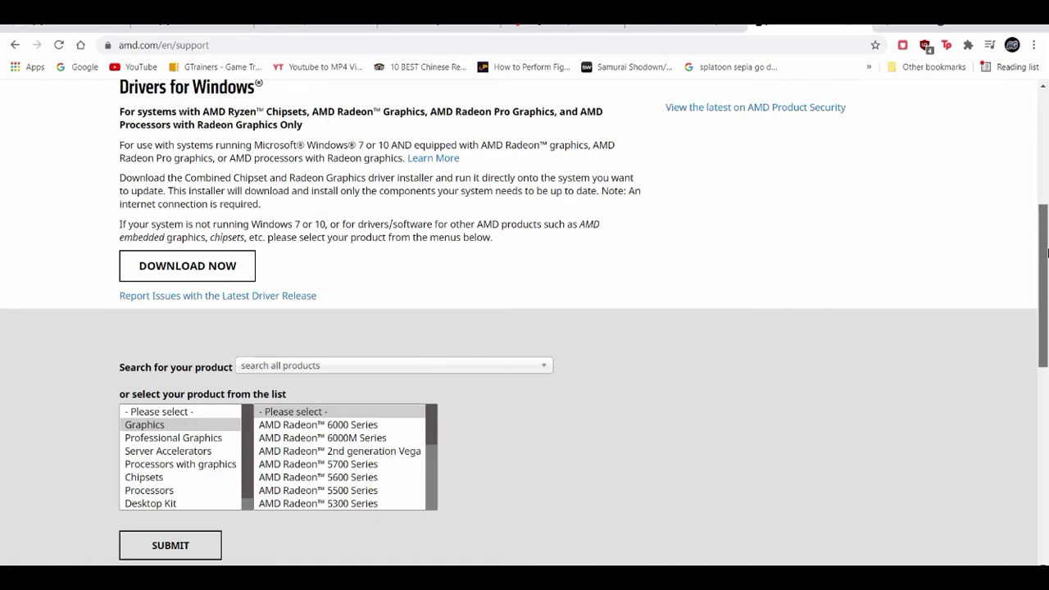
key("ctrl+shift+Tab")
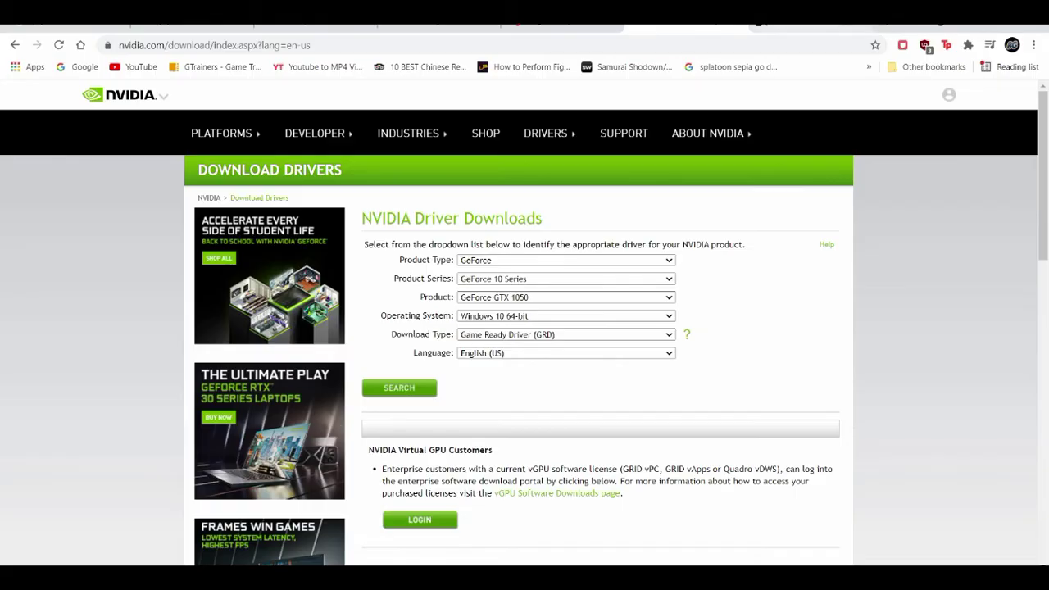
key("ctrl+Tab")
key("ctrl+shift+Tab")
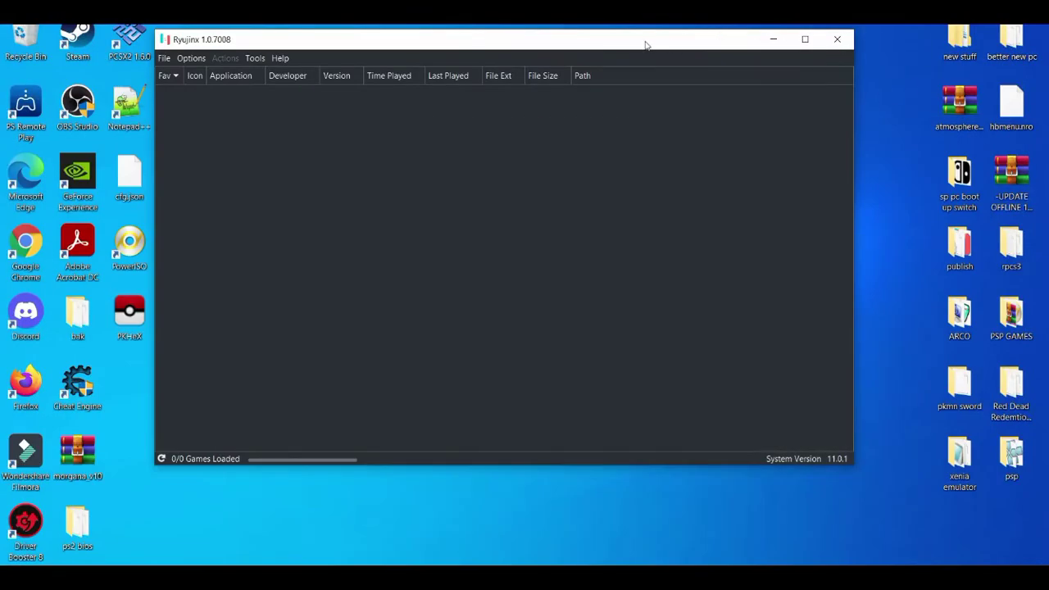
left_click_drag(645, 45, 494, 52)
right_click(782, 220)
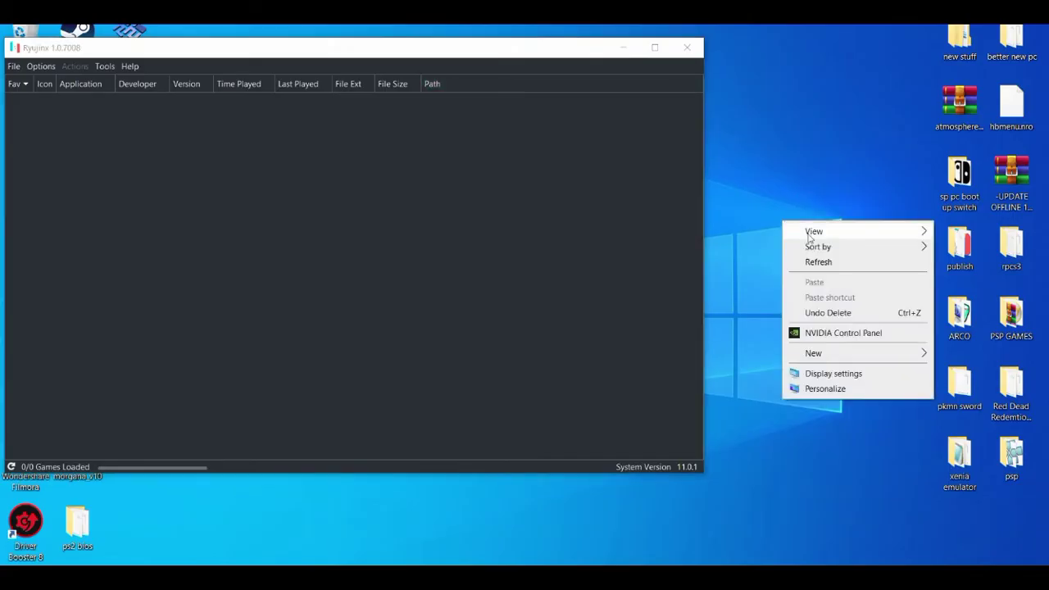
left_click(832, 333)
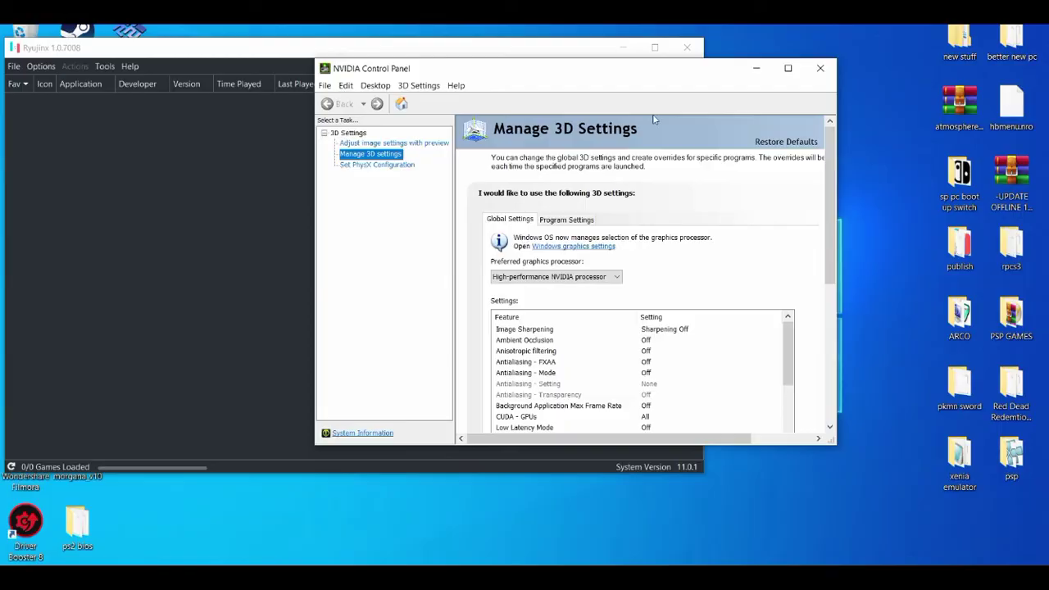
left_click_drag(624, 72, 590, 61)
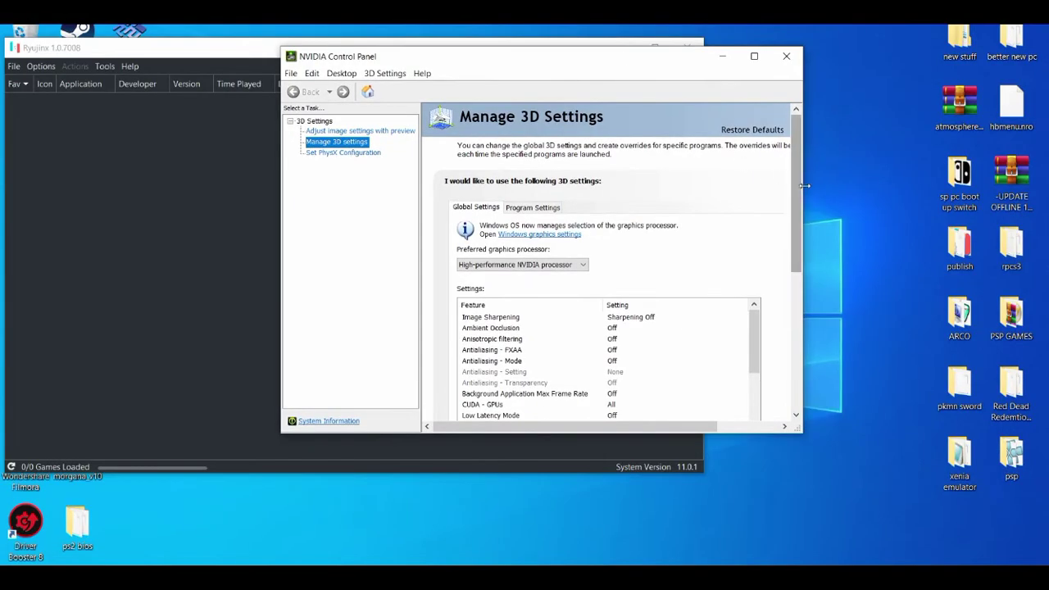
scroll(801, 189, "down", 3)
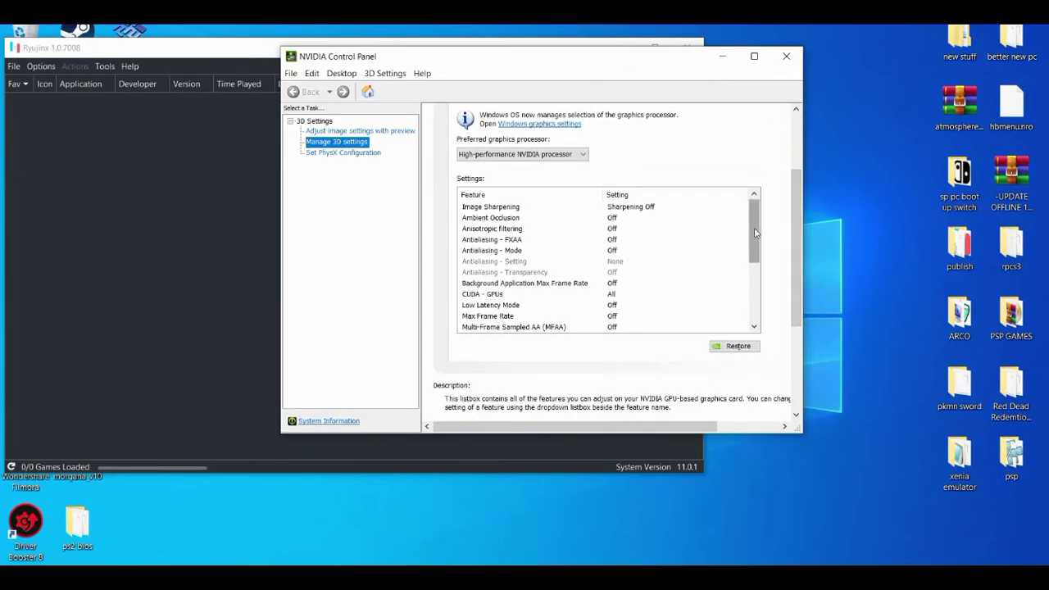
left_click_drag(756, 233, 757, 328)
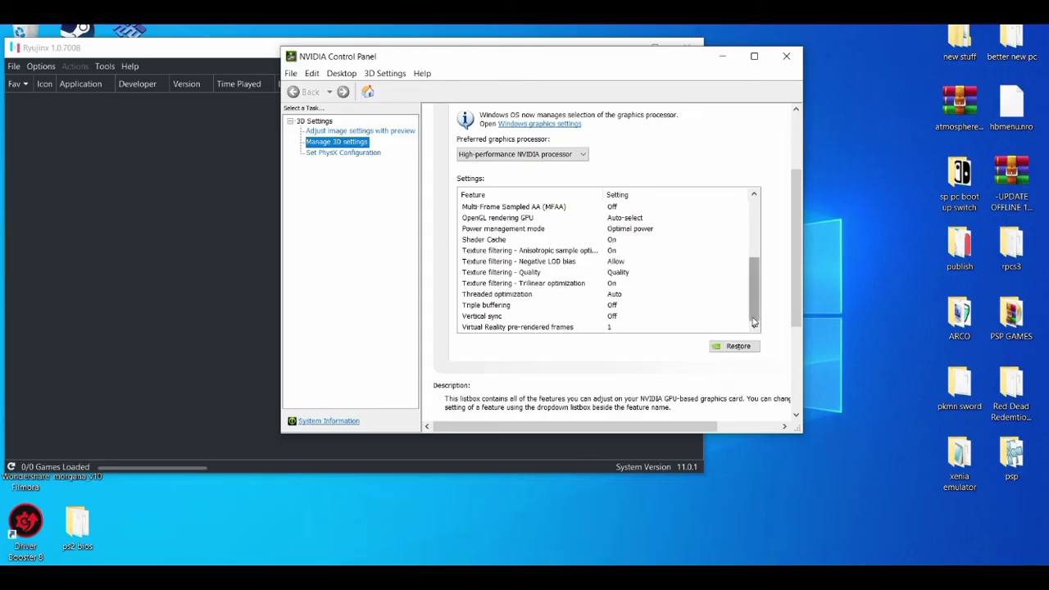
left_click_drag(754, 311, 798, 191)
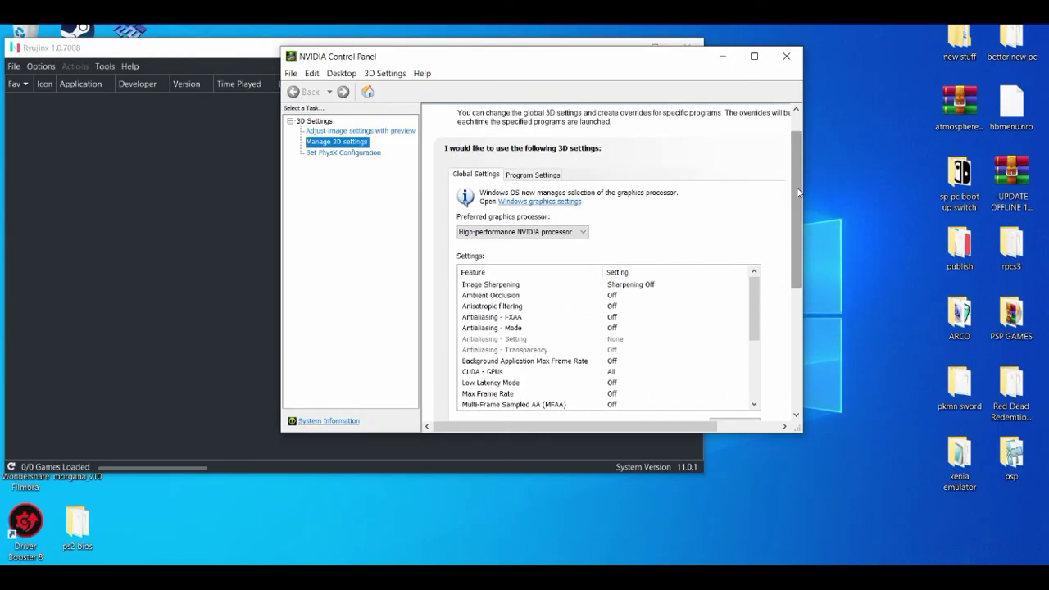
left_click(537, 176)
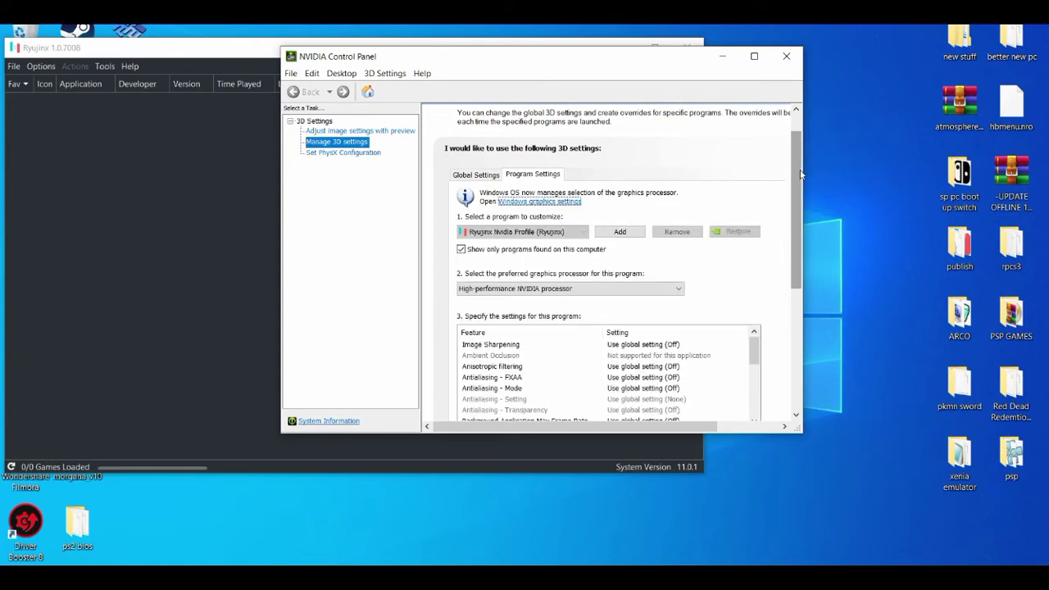
left_click_drag(796, 178, 801, 222)
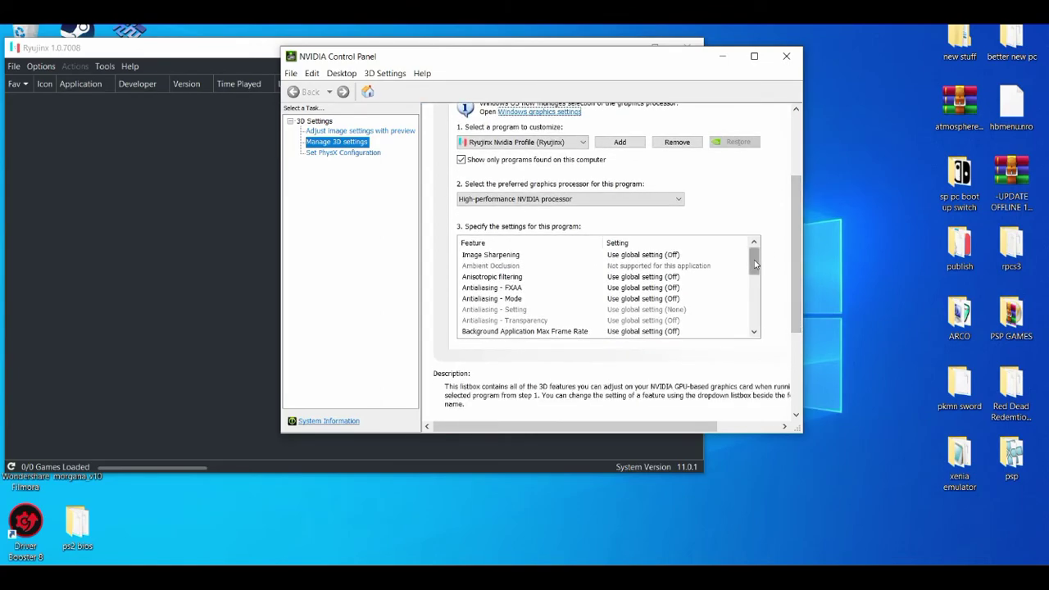
mouse_move(755, 265)
left_mouse_down()
mouse_move(754, 317)
mouse_move(755, 250)
left_mouse_up()
scroll(795, 212, "up", 2)
left_click_drag(795, 212, 794, 176)
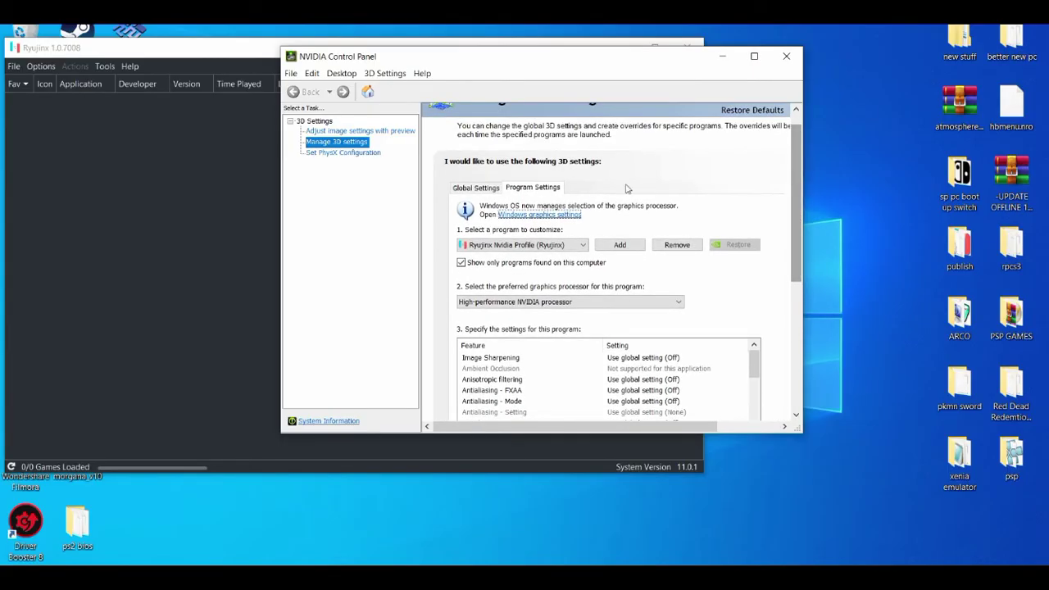
left_click(496, 189)
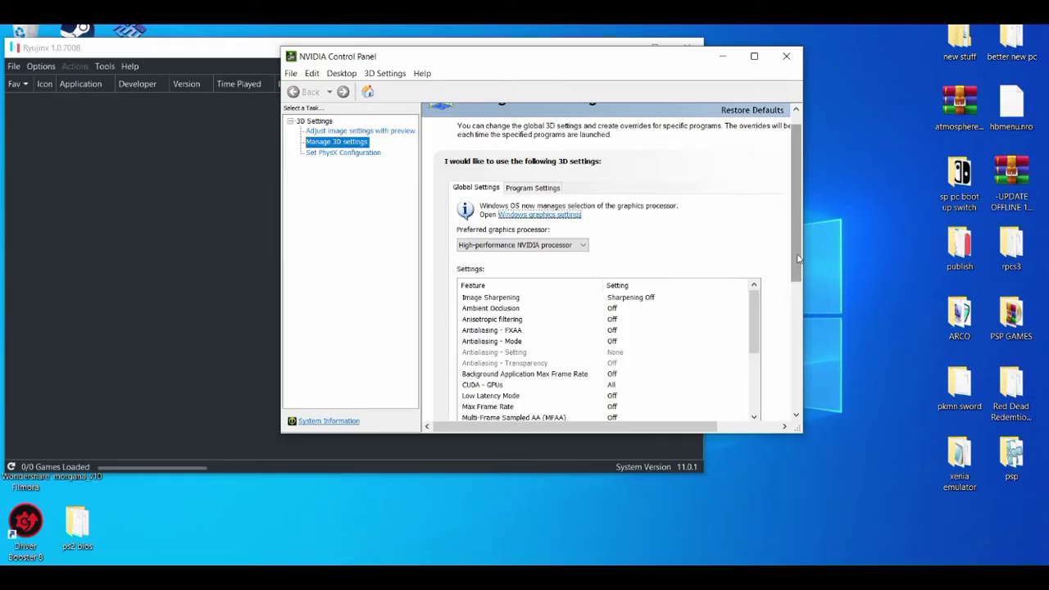
scroll(798, 258, "down", 1)
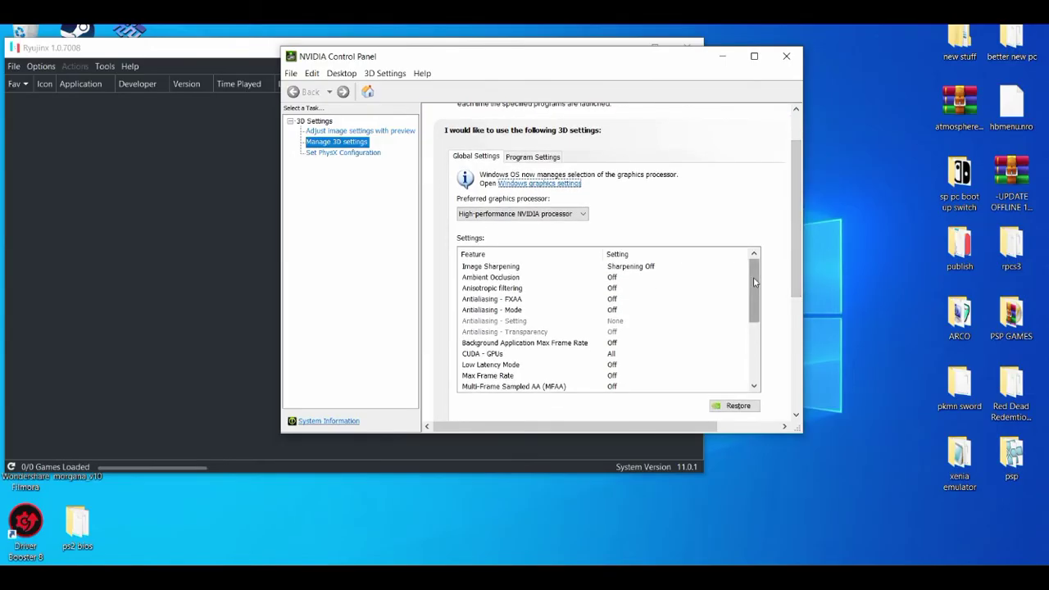
left_click_drag(754, 282, 747, 254)
Keep the GeForce GTX 1050 as the PhysX processor.
left_click(333, 154)
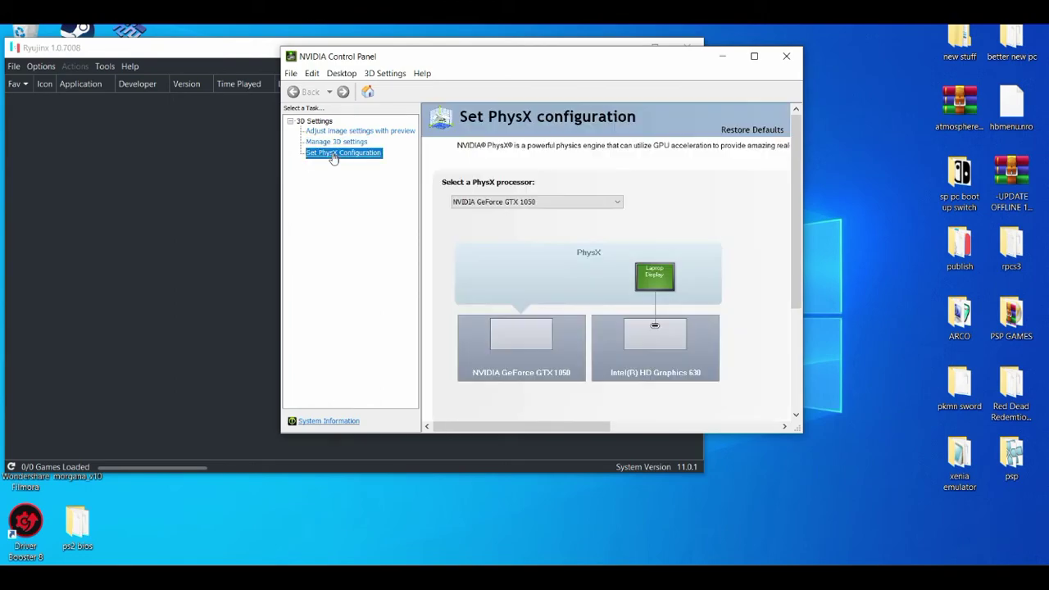
left_click(588, 204)
left_click(571, 223)
Set image settings to 'Use my preference emphasizing: Performance', apply, and close the control panel.
left_click(397, 133)
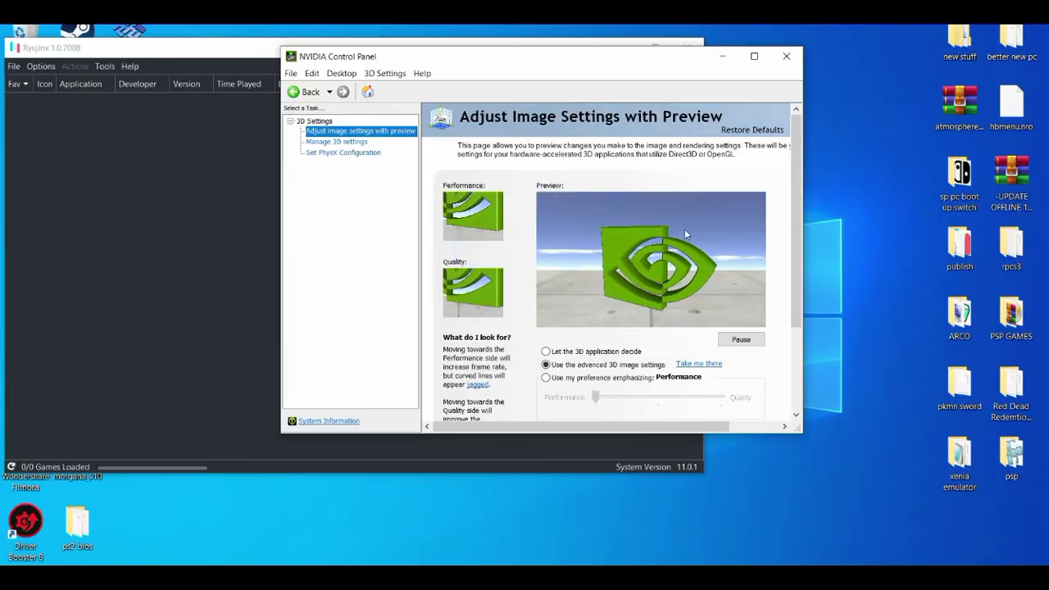
left_click(546, 377)
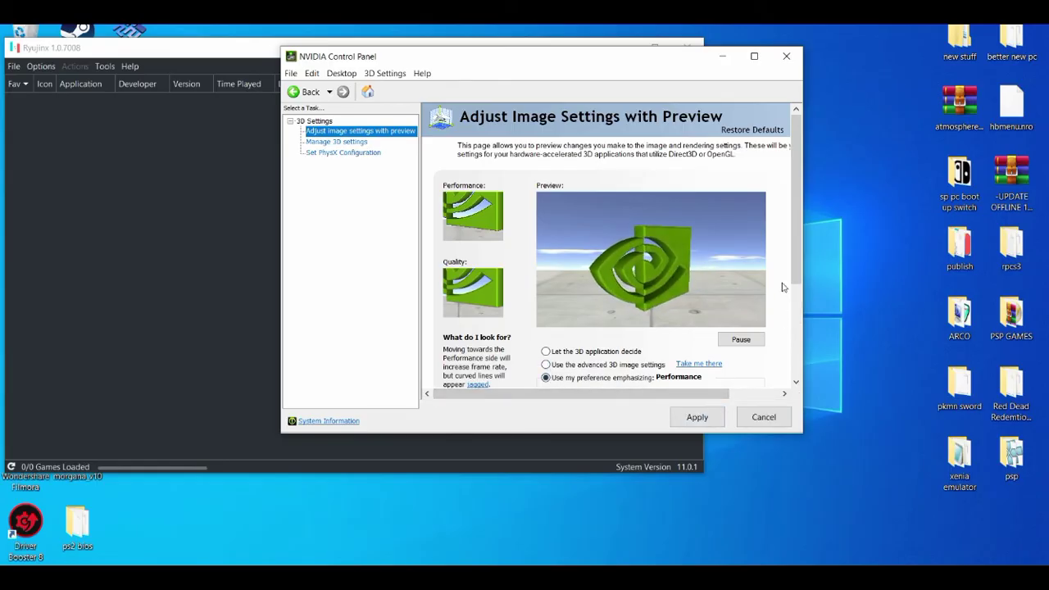
scroll(792, 264, "down", 1)
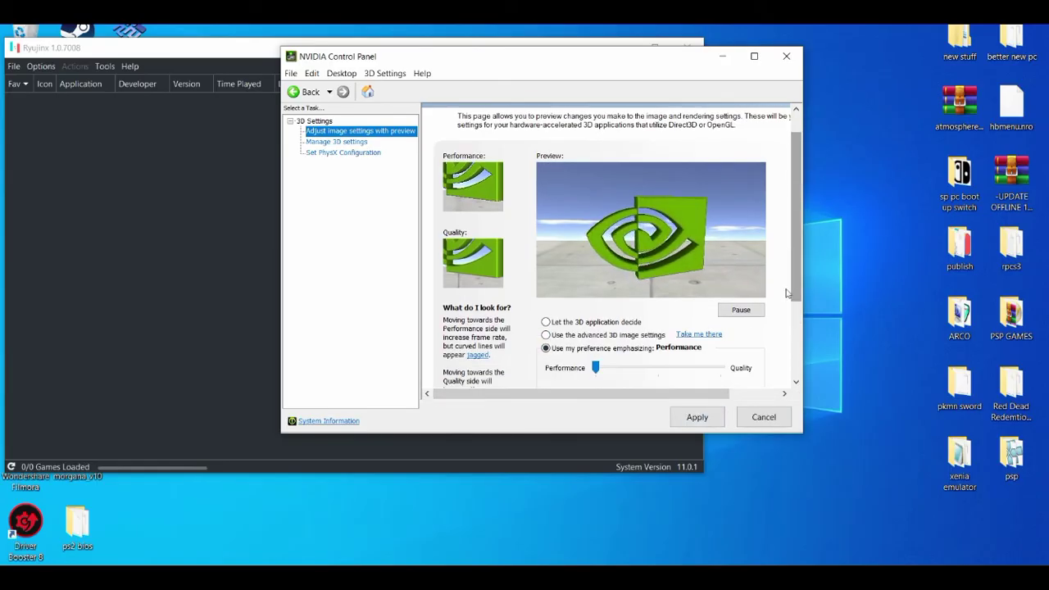
left_click(706, 421)
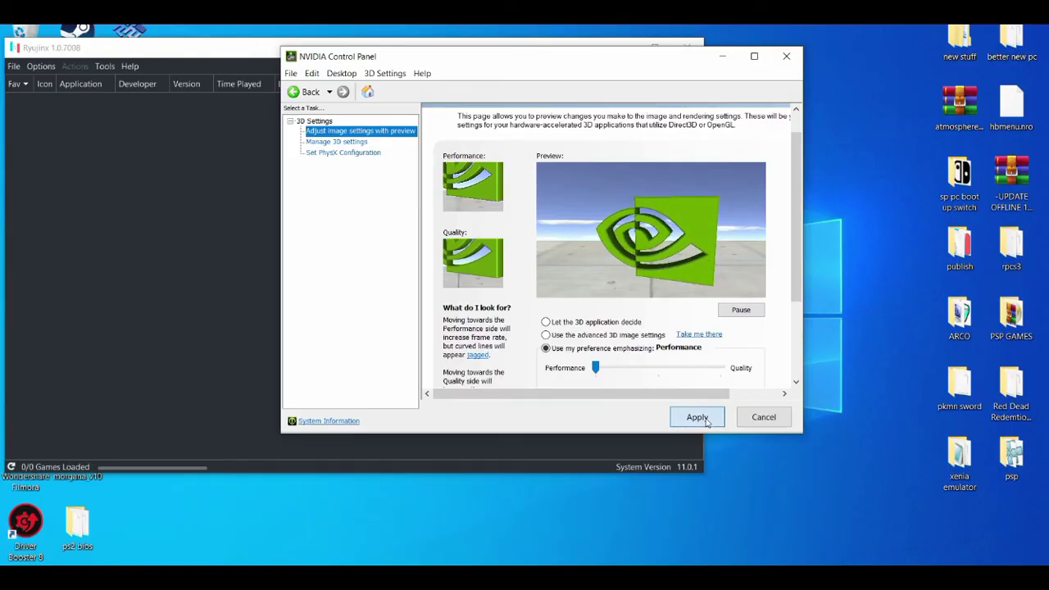
left_click(786, 57)
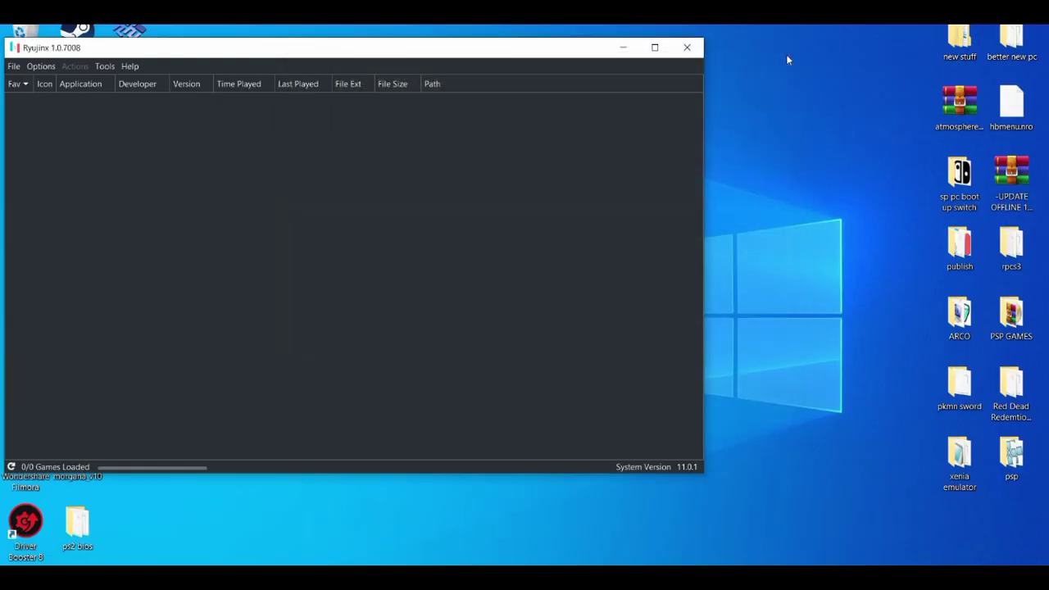
Drag the Ryujinx window to the top centre of the screen.
left_click_drag(368, 52, 552, 47)
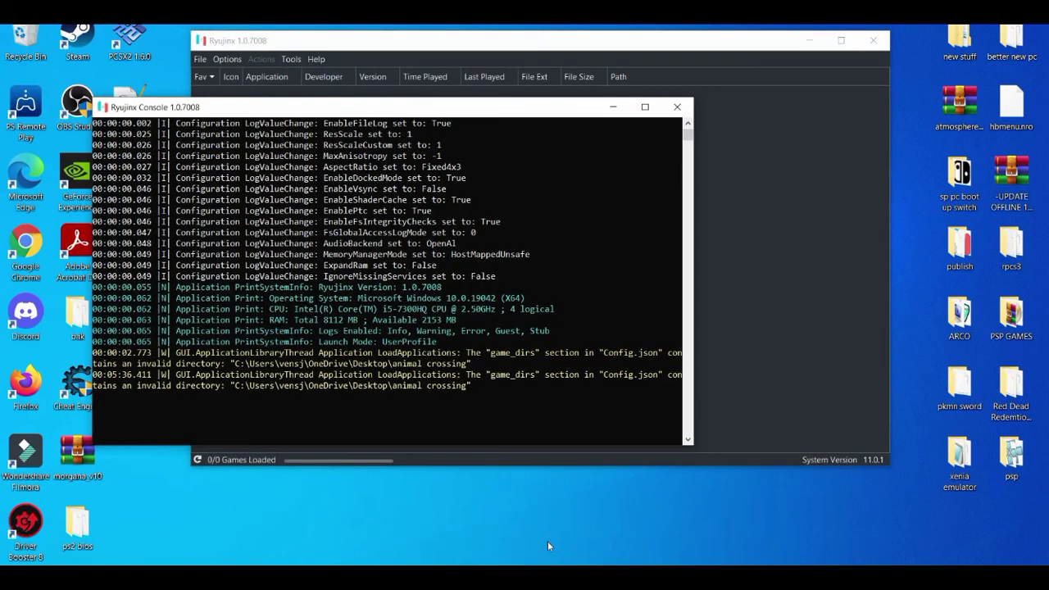
left_click(547, 541)
left_click(599, 112)
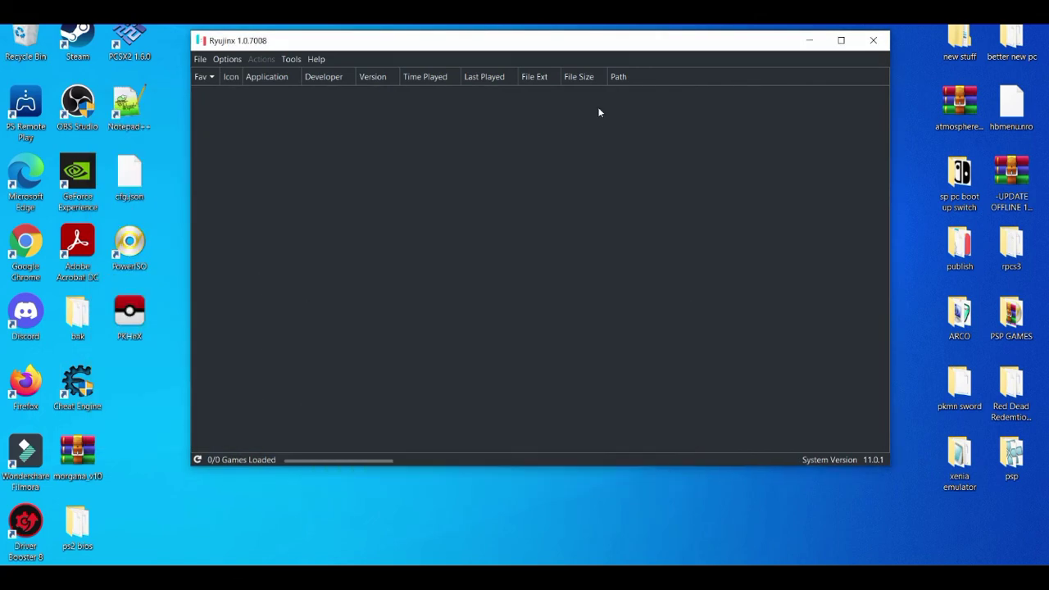